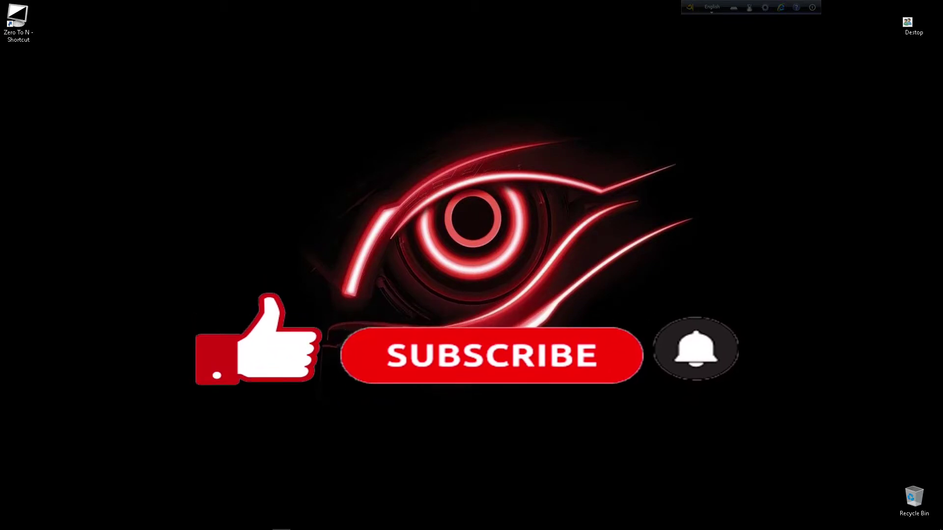
# Step: In Wondershare Filmora, place the New LowerThirds 22 title above the video at the start of the timeline and open it for editing
pyautogui.moveTo(469, 527)
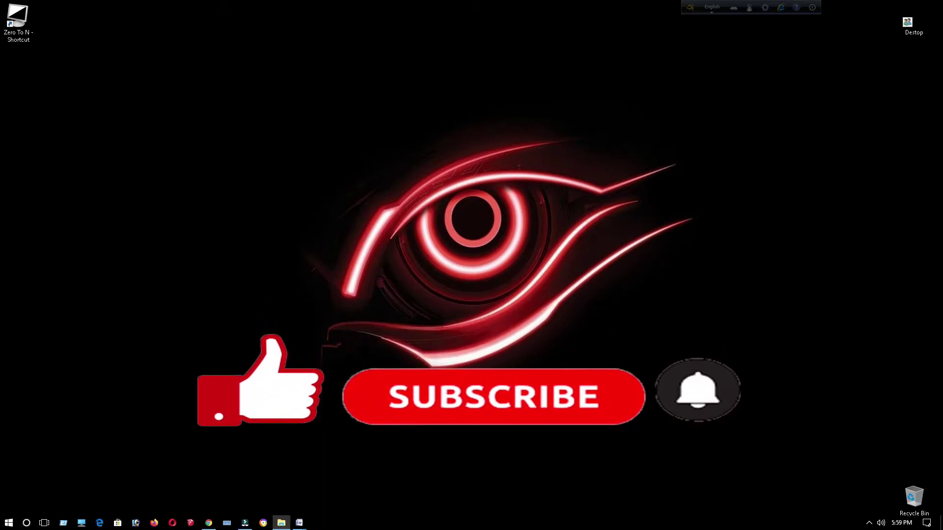
pyautogui.moveTo(287, 527)
pyautogui.moveTo(245, 526)
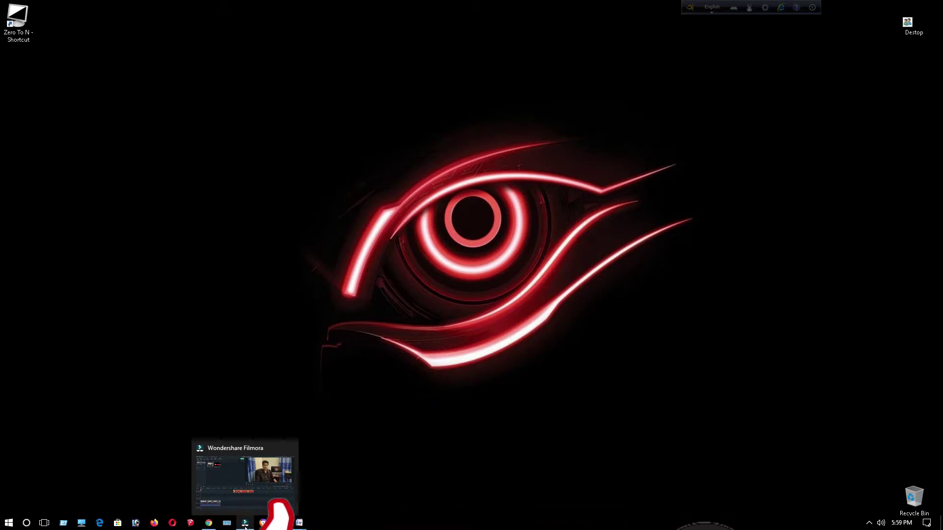
pyautogui.click(245, 523)
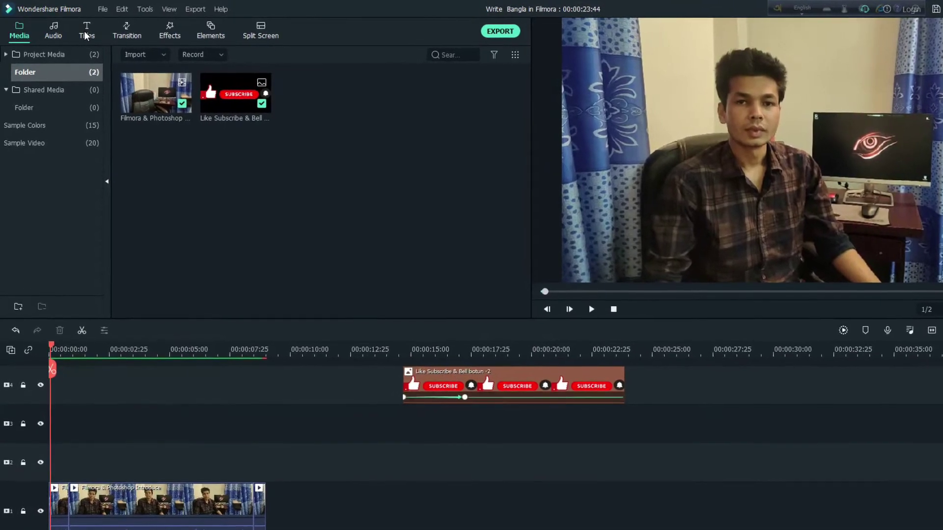
pyautogui.click(86, 35)
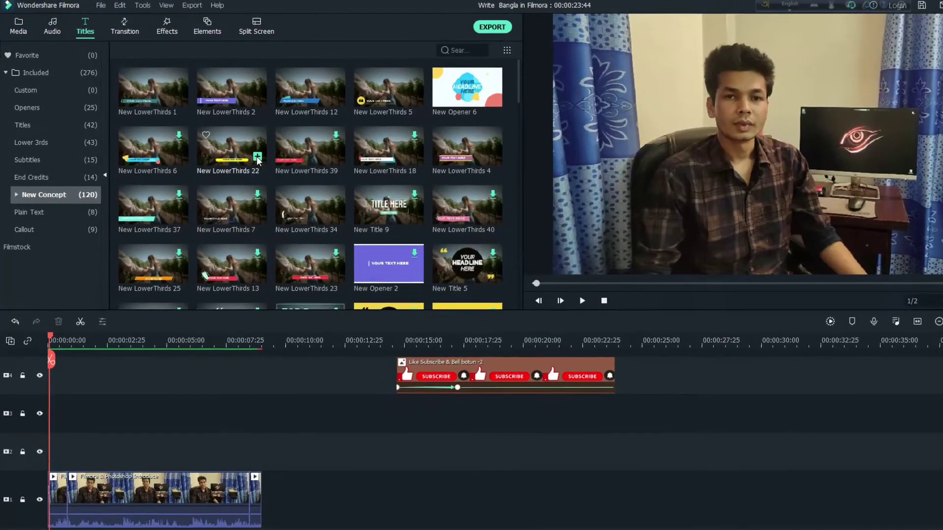
pyautogui.click(241, 149)
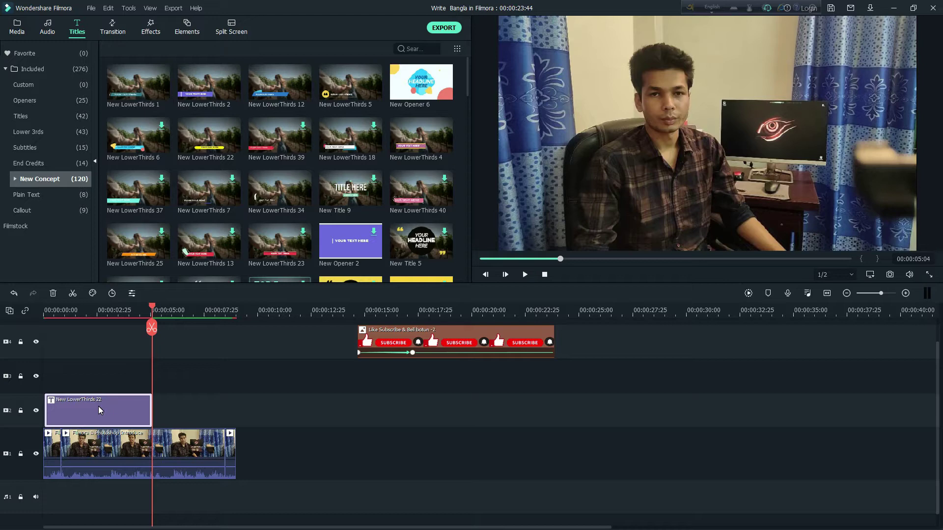
pyautogui.doubleClick(98, 408)
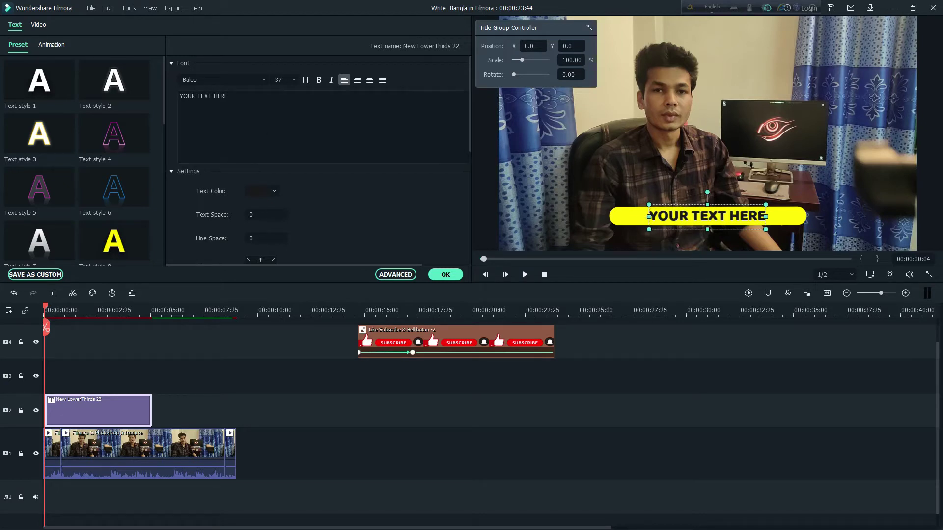
# Step: Switch to the Document1 window in Microsoft Word and copy the Bangla sentence "ভিডিও টি হেল্পফুল হলে আমার চ্যানেলটি সবস্ক্রাইব করবেন। ধন্যবাদ।"
pyautogui.click(896, 9)
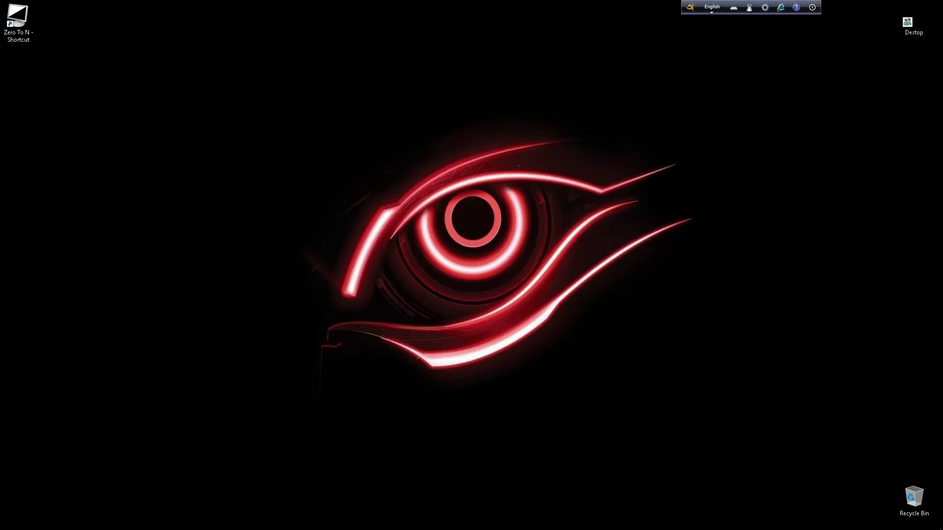
pyautogui.moveTo(296, 527)
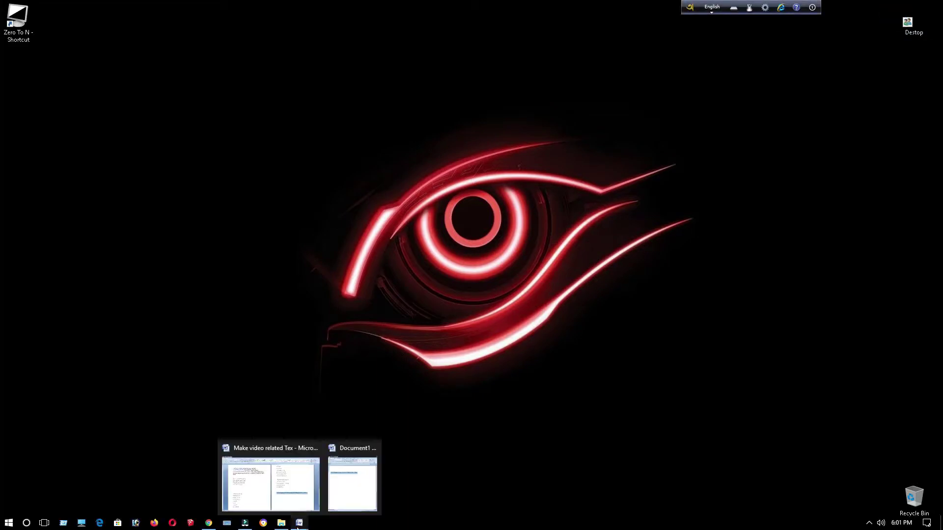
pyautogui.click(352, 487)
pyautogui.rightClick(160, 156)
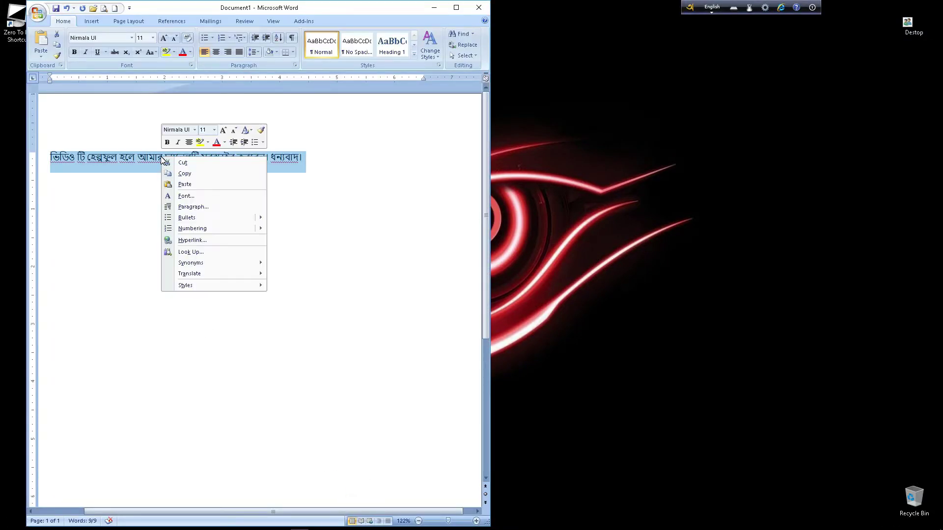
pyautogui.click(187, 174)
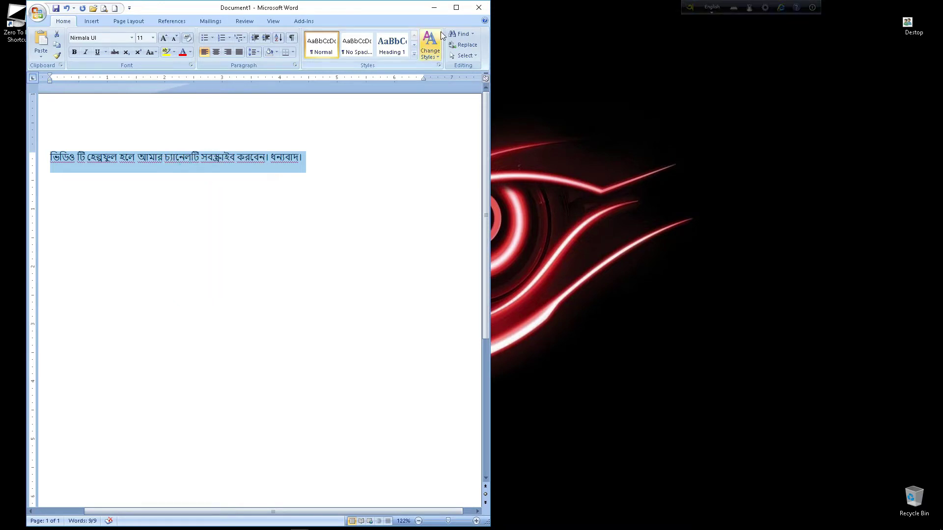
pyautogui.click(434, 7)
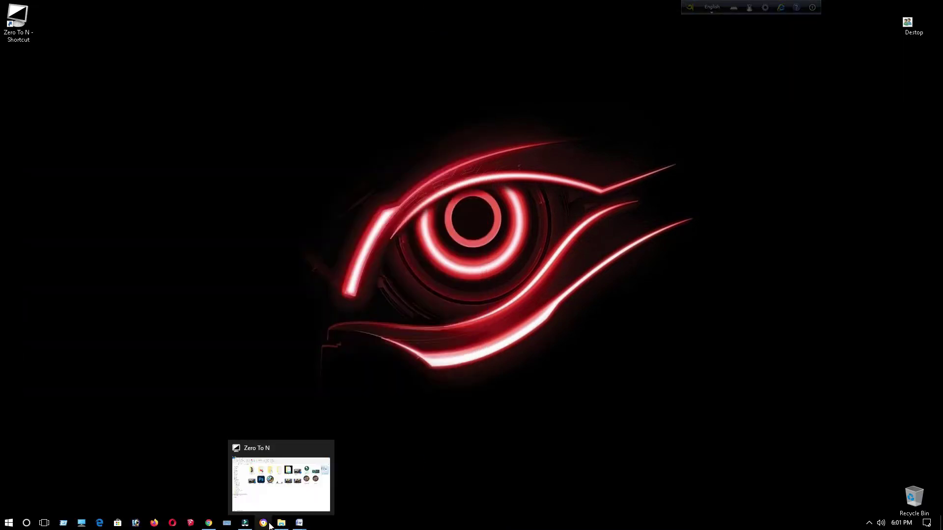
# Step: Return to Wondershare Filmora and paste the copied Bangla sentence into the lower-third title's text after YOUR TEXT HERE
pyautogui.click(244, 522)
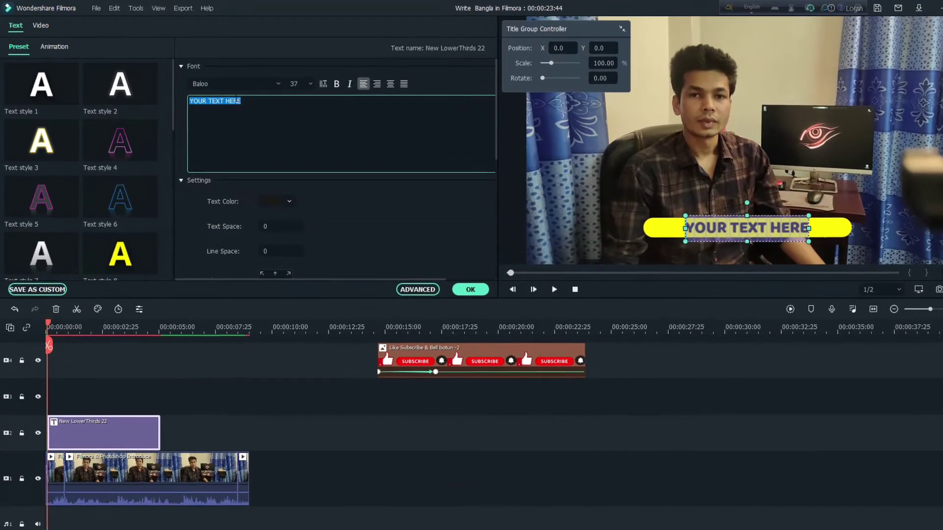
pyautogui.rightClick(225, 101)
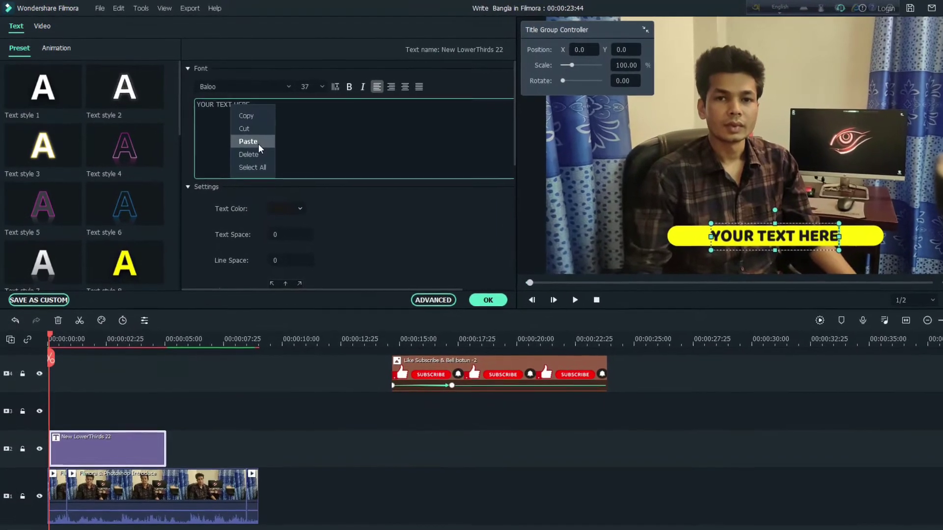
pyautogui.click(250, 138)
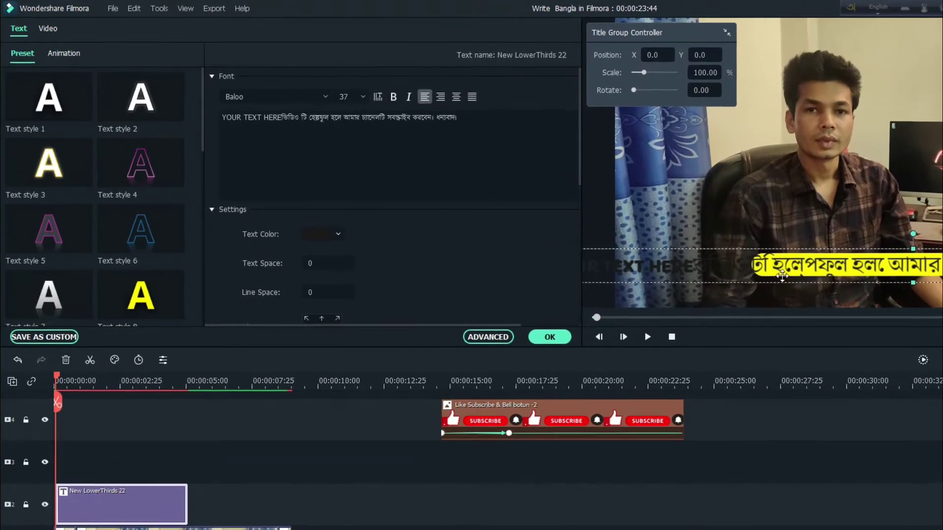
# Step: Set the font size of the lower third's entire text to 24
pyautogui.click(512, 143)
pyautogui.hotkey('ctrl', 'a')
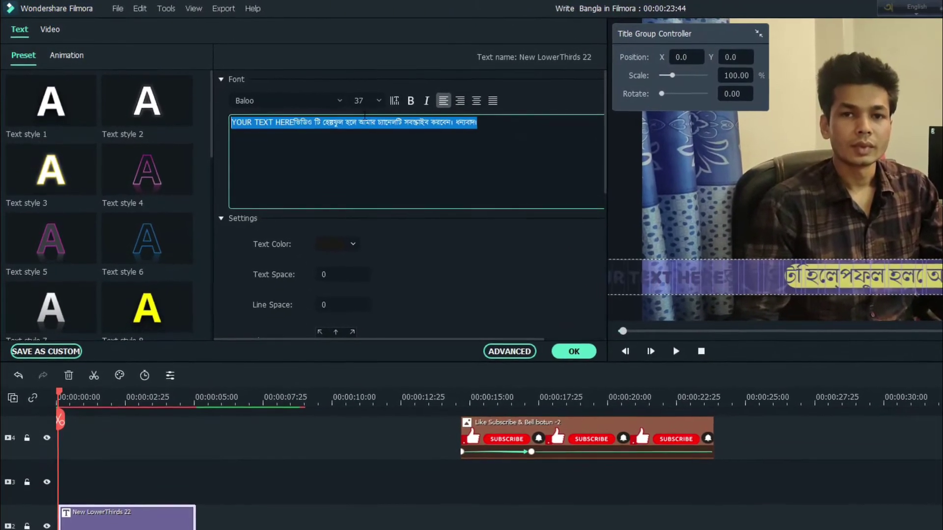
pyautogui.click(383, 101)
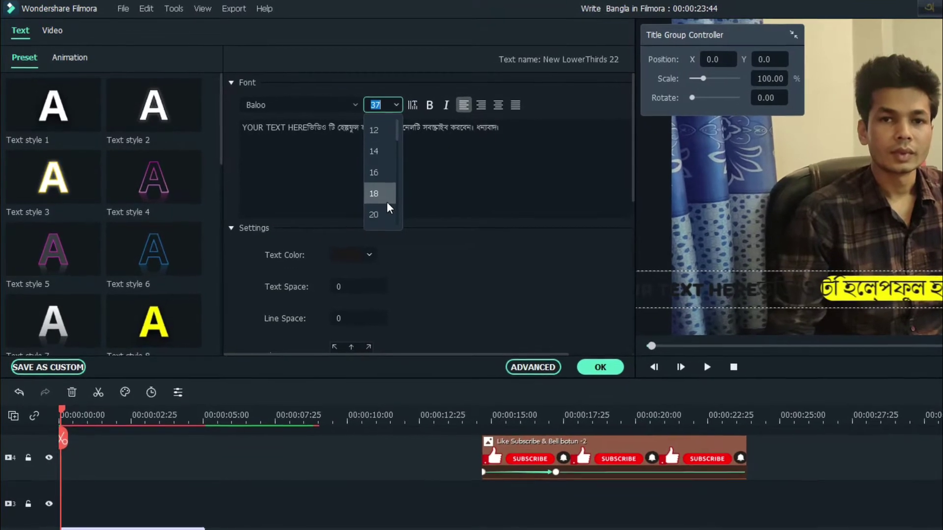
pyautogui.scroll(-3, 387, 172)
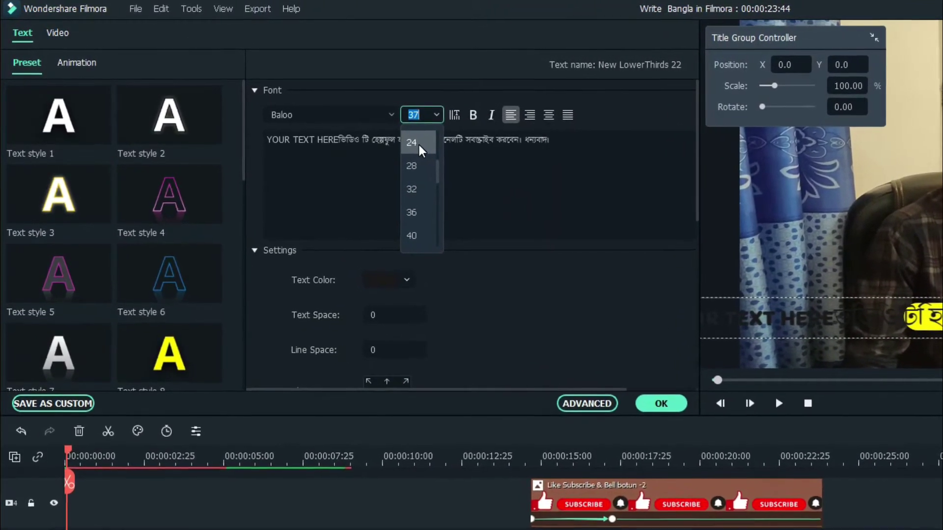
pyautogui.click(424, 148)
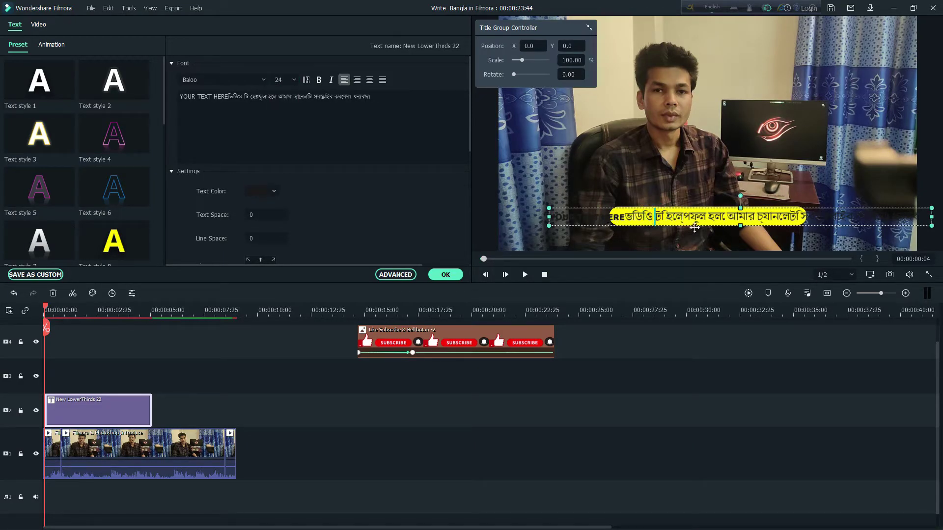
# Step: Move the title text below the yellow bar and widen the bar across most of the frame
pyautogui.click(614, 182)
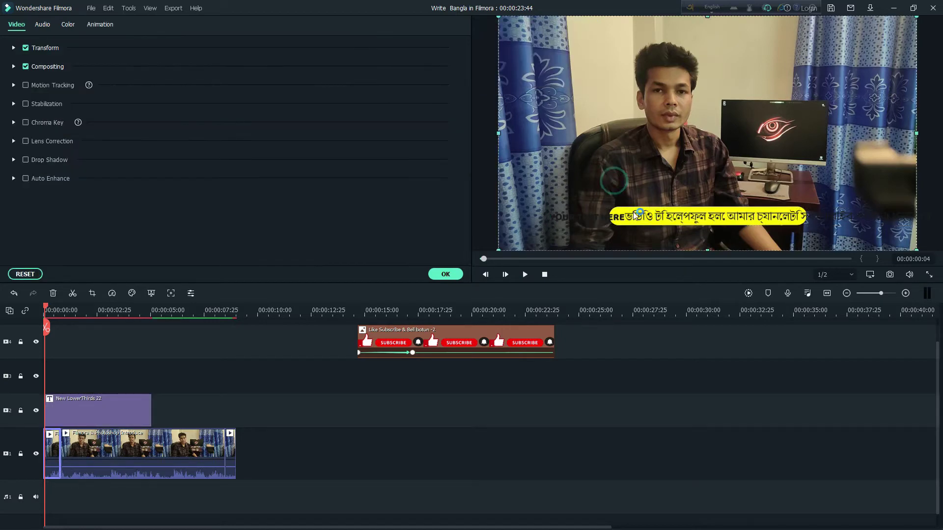
pyautogui.click(636, 216)
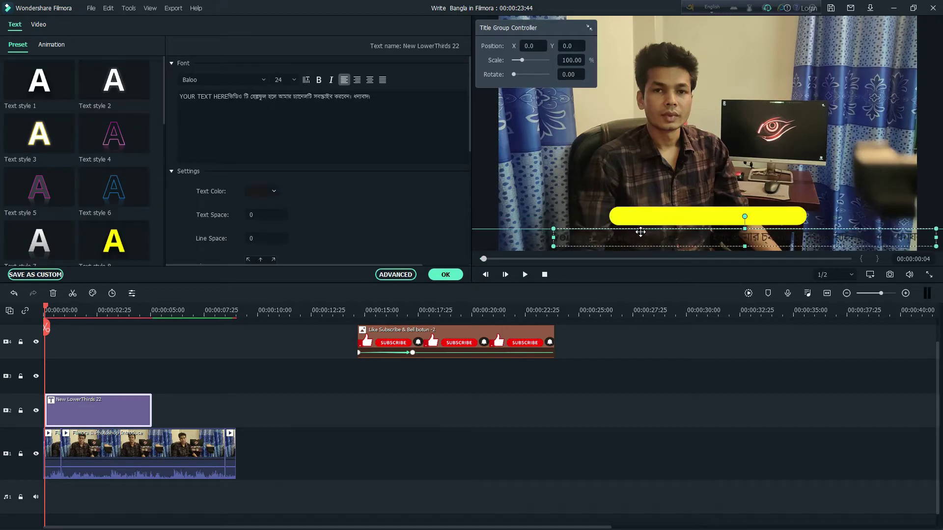
pyautogui.click(644, 217)
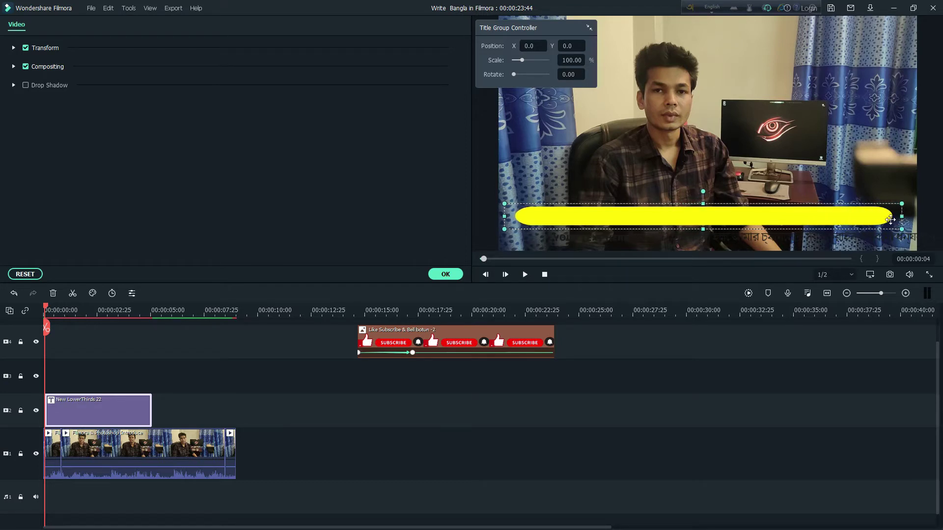
# Step: Fit the text inside the widened yellow bar and delete the YOUR TEXT HERE placeholder, keeping only the Bangla sentence
pyautogui.click(766, 240)
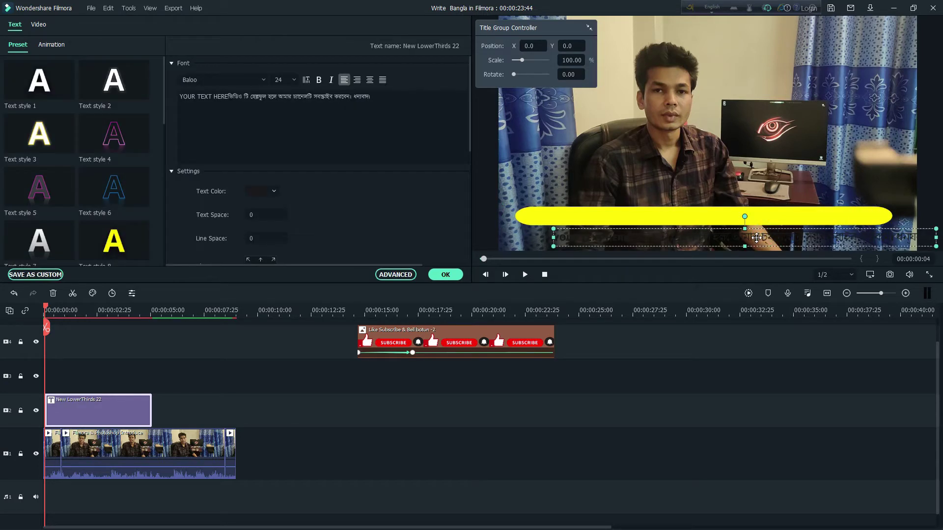
pyautogui.moveTo(751, 231); pyautogui.dragTo(741, 212)
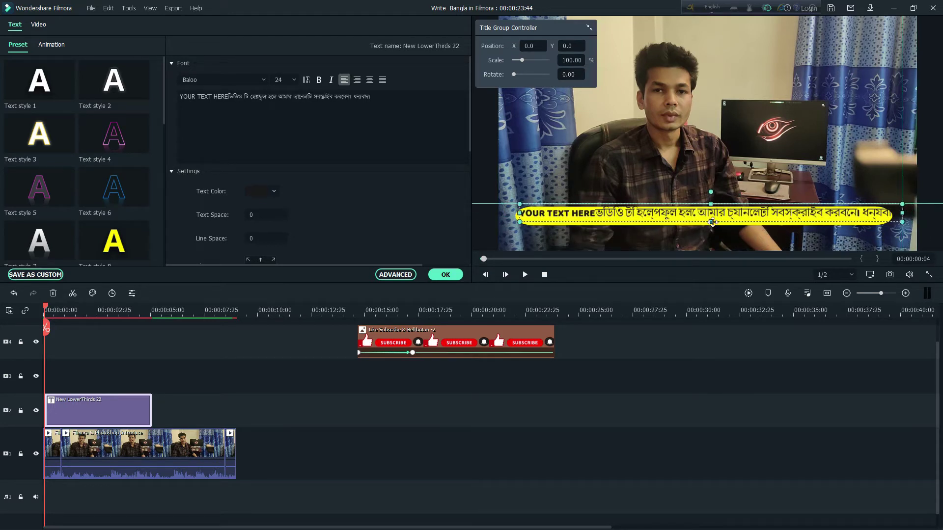
pyautogui.moveTo(521, 205); pyautogui.dragTo(581, 210)
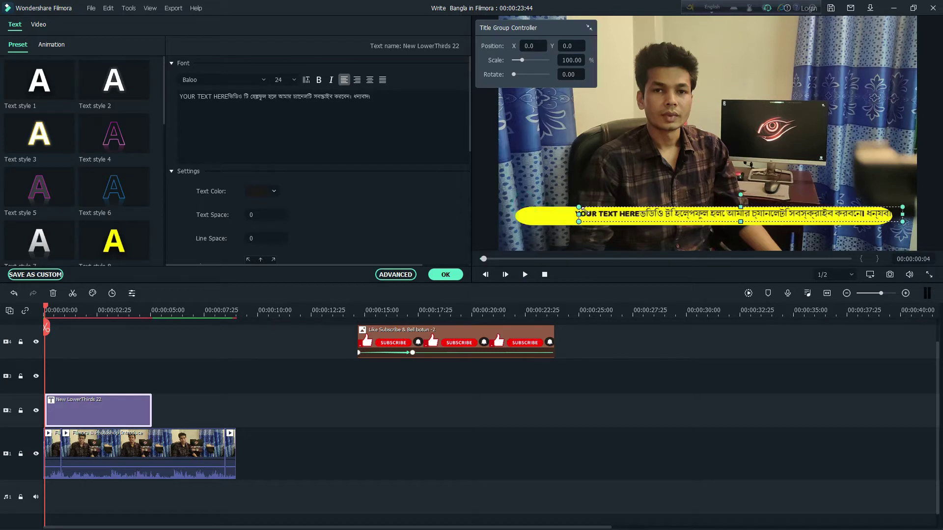
pyautogui.moveTo(669, 214); pyautogui.dragTo(636, 211)
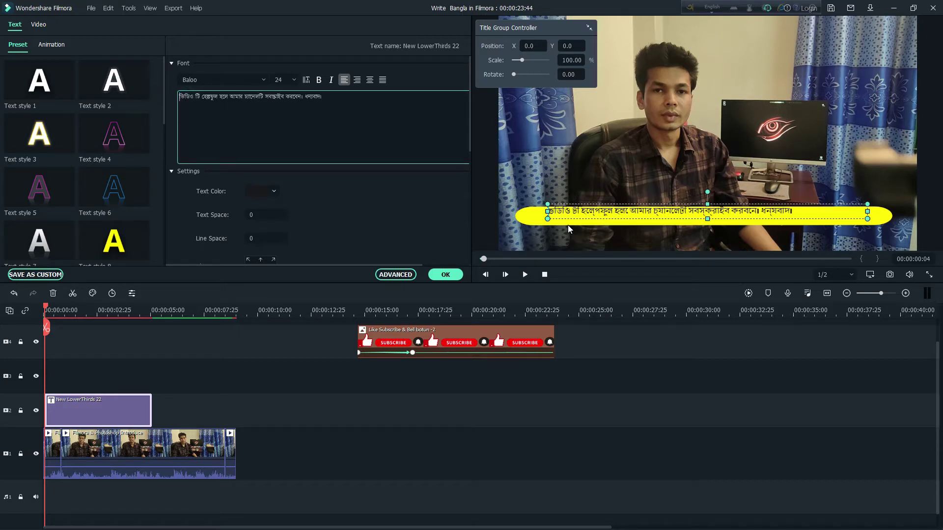
# Step: Change the Bangla sentence's font to SutonnySushreeMJ Bold and enlarge the text along the yellow bar
pyautogui.click(602, 156)
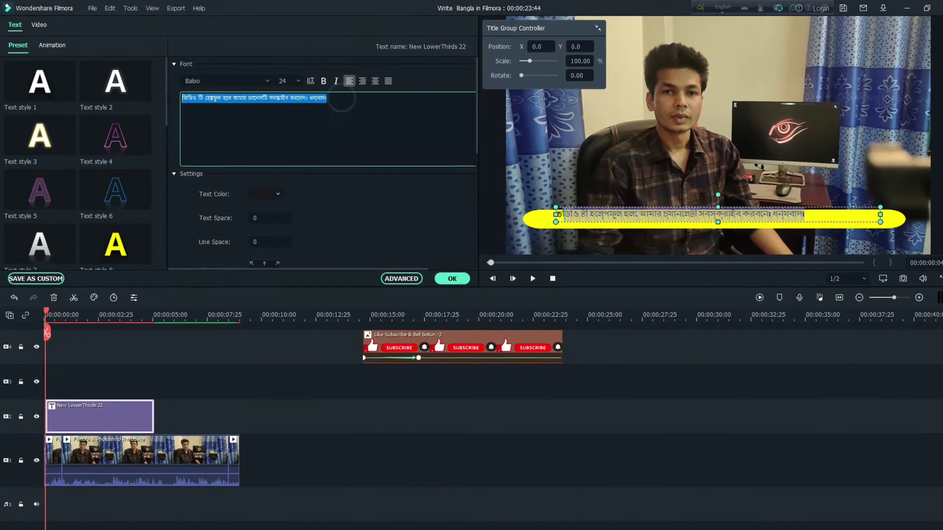
pyautogui.click(272, 87)
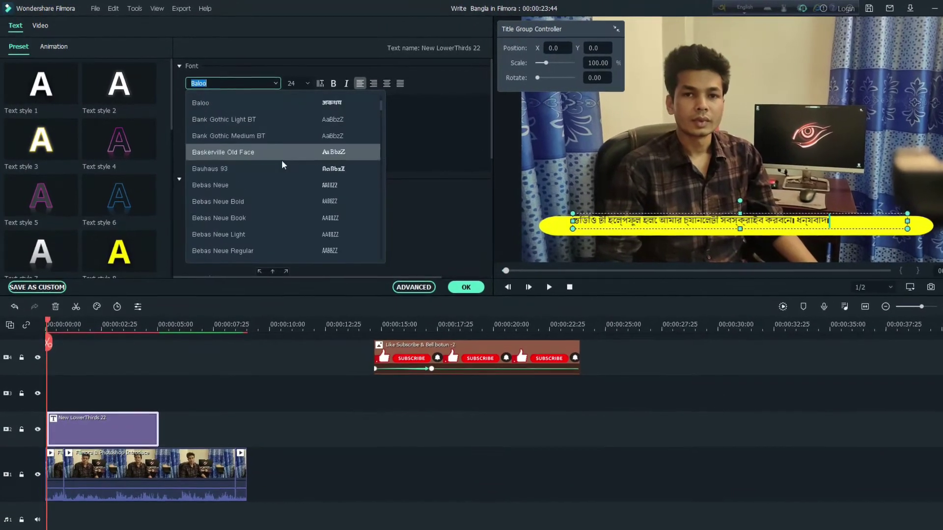
pyautogui.scroll(-10, 293, 209)
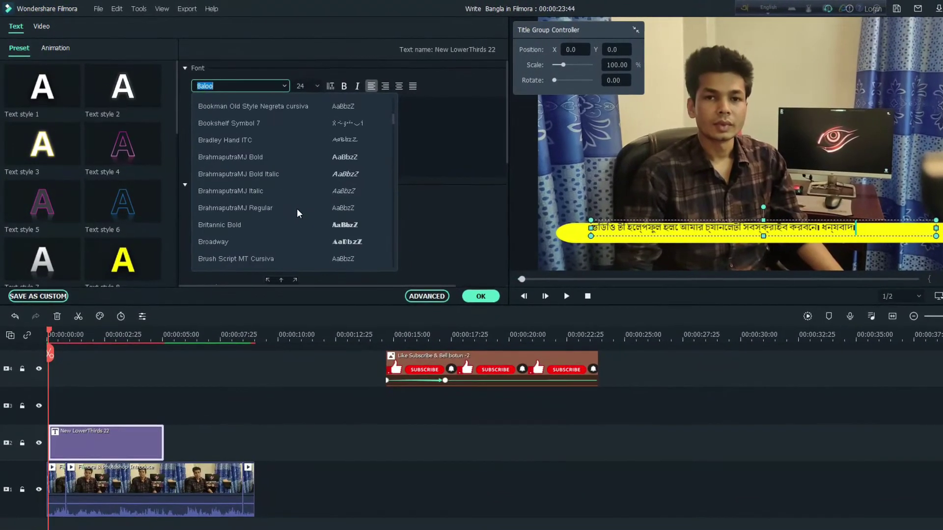
pyautogui.scroll(-15, 301, 210)
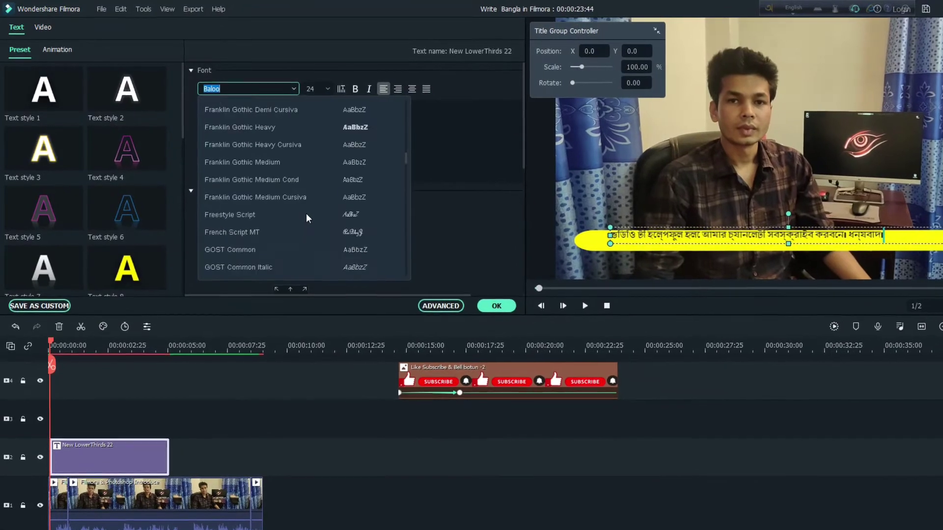
pyautogui.scroll(-20, 310, 217)
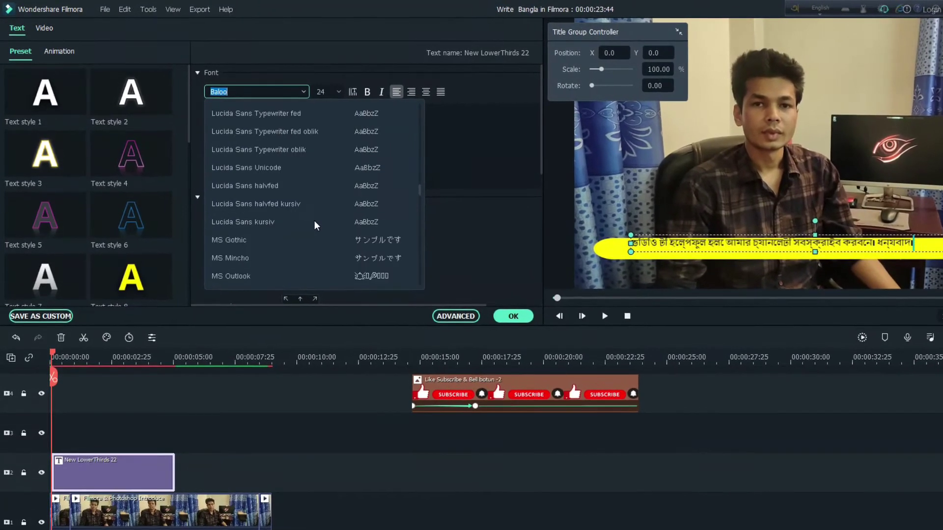
pyautogui.scroll(-20, 319, 225)
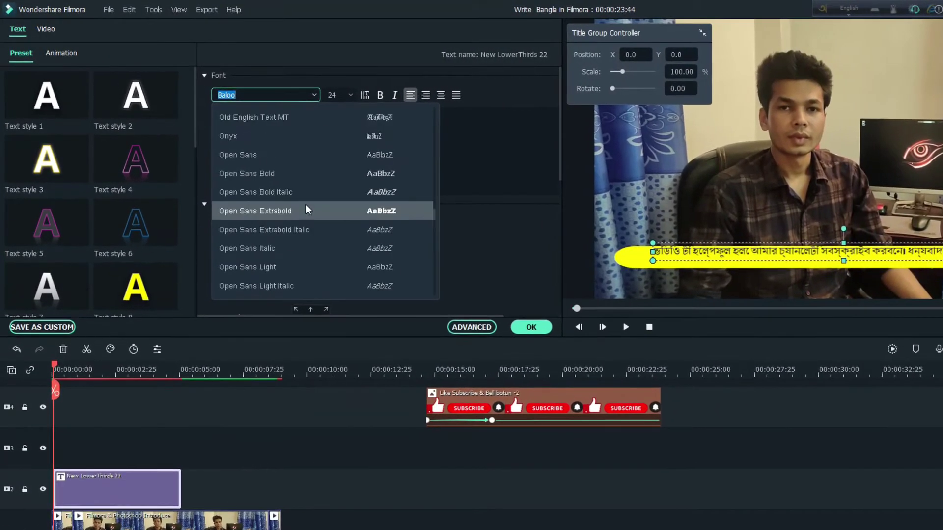
pyautogui.scroll(-20, 313, 214)
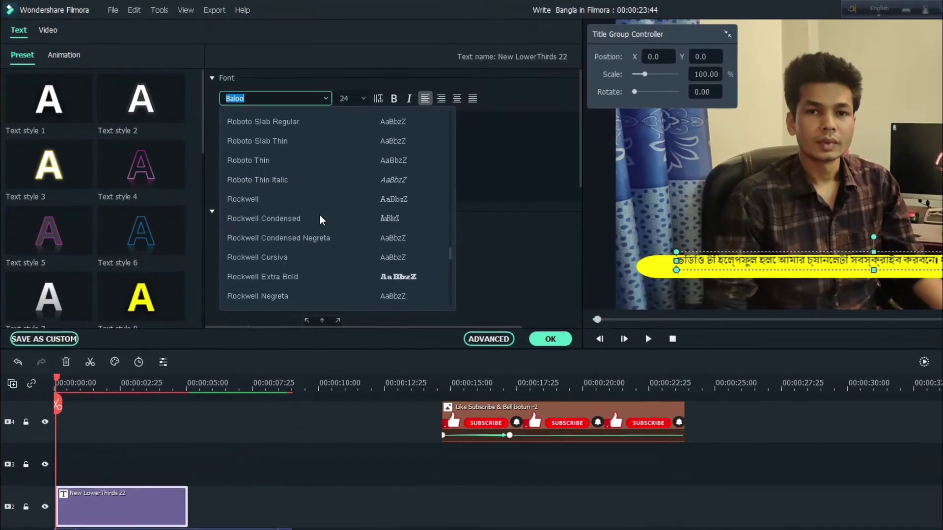
pyautogui.scroll(-5, 327, 223)
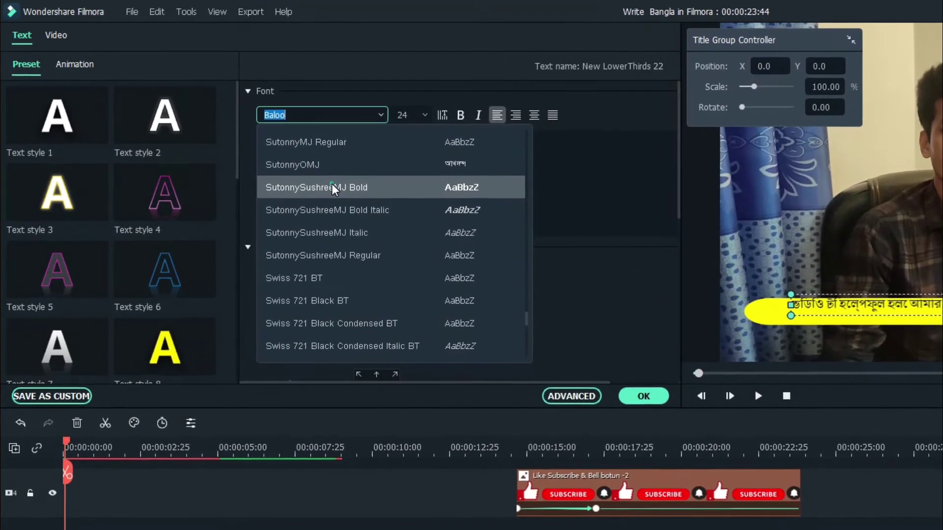
pyautogui.click(367, 184)
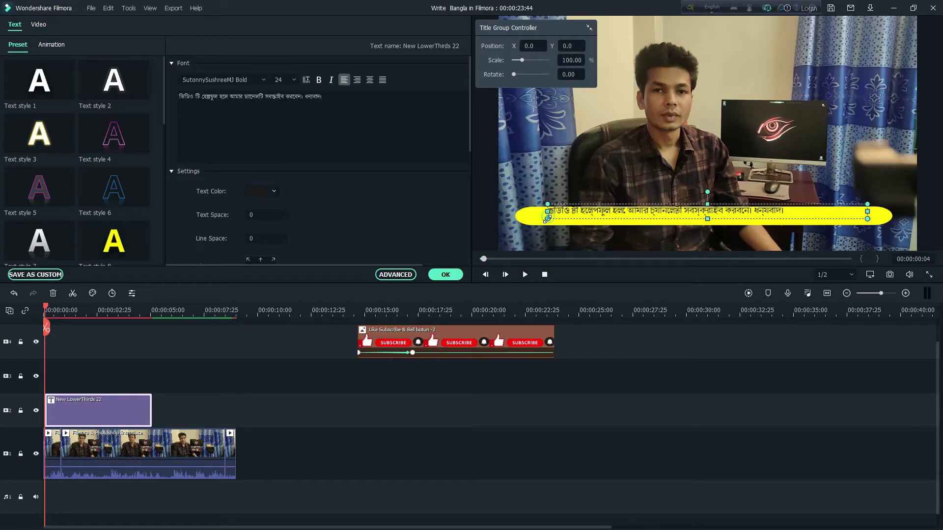
pyautogui.moveTo(599, 212); pyautogui.dragTo(660, 221)
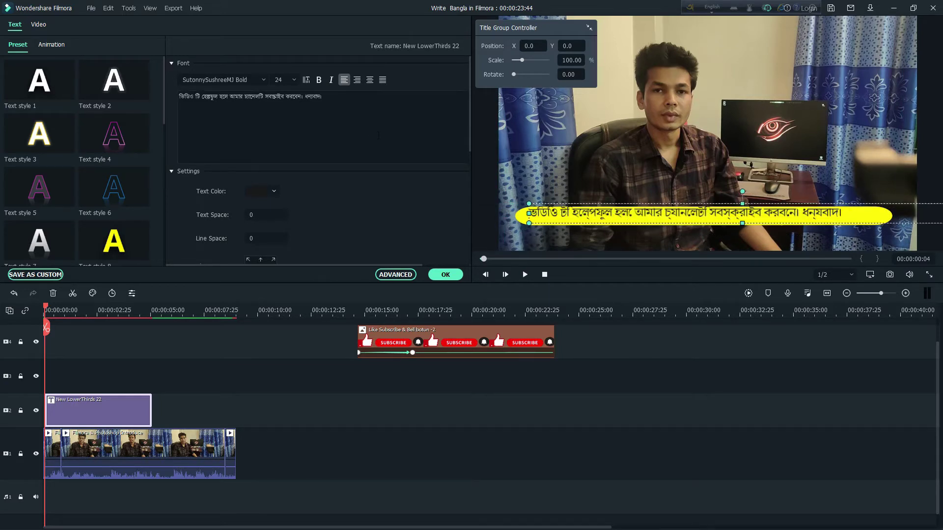
# Step: Clear the Bangla sentence from the lower third's text and copy the original sentence from Document1 in Word
pyautogui.tripleClick(355, 103)
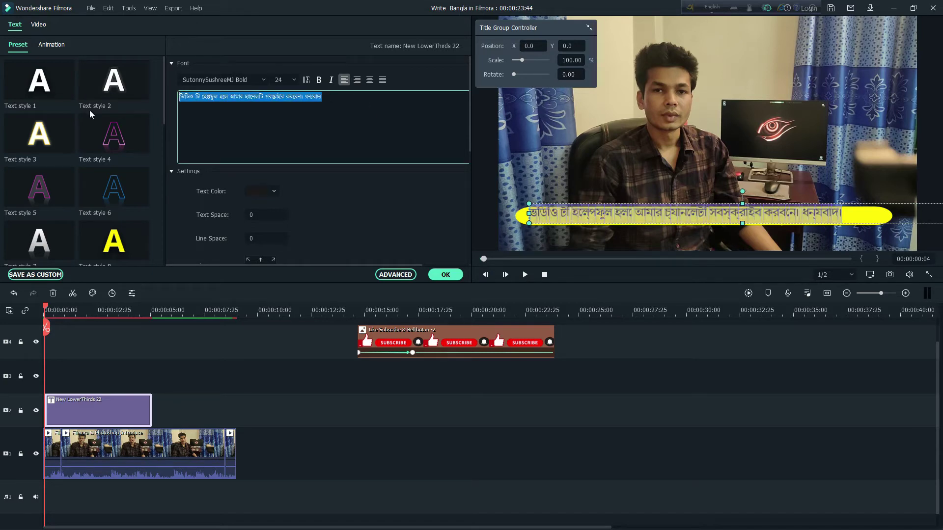
pyautogui.press('BackSpace')
pyautogui.click(887, 9)
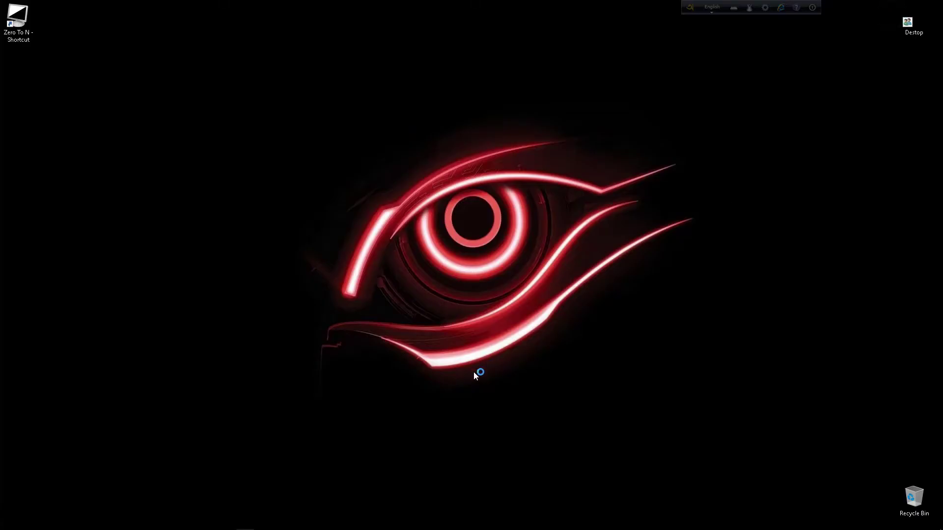
pyautogui.click(298, 523)
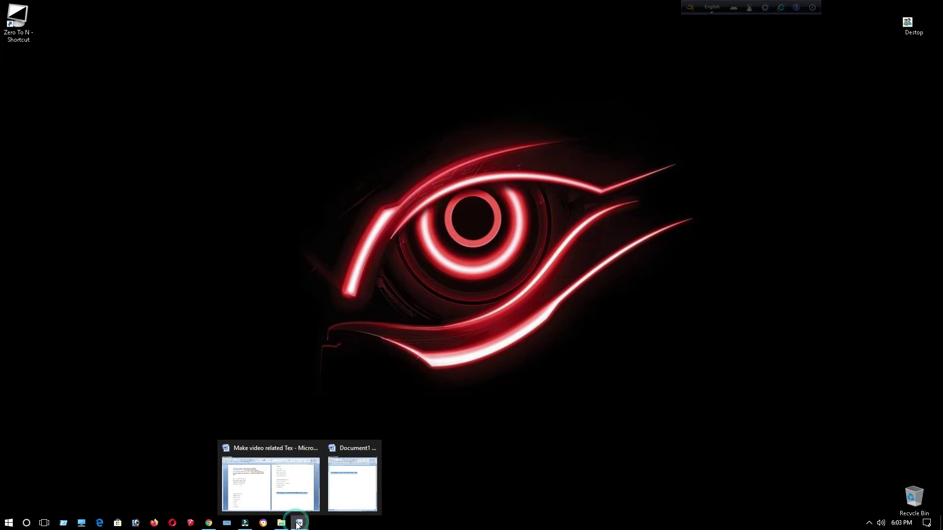
pyautogui.click(339, 506)
pyautogui.rightClick(254, 163)
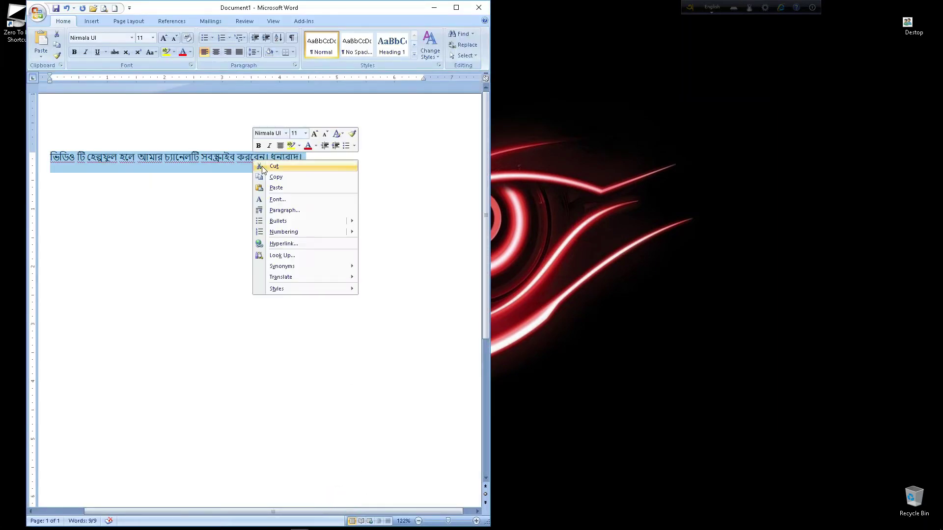
pyautogui.click(279, 176)
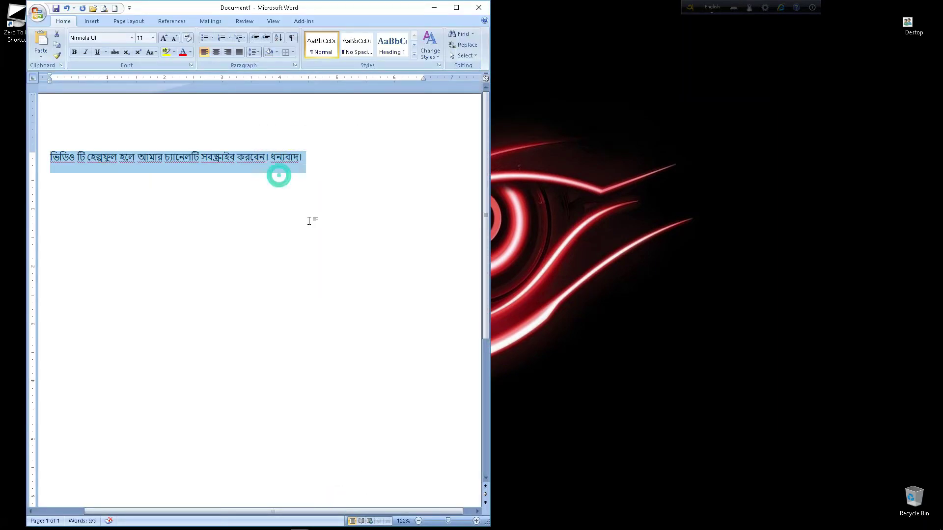
pyautogui.click(433, 9)
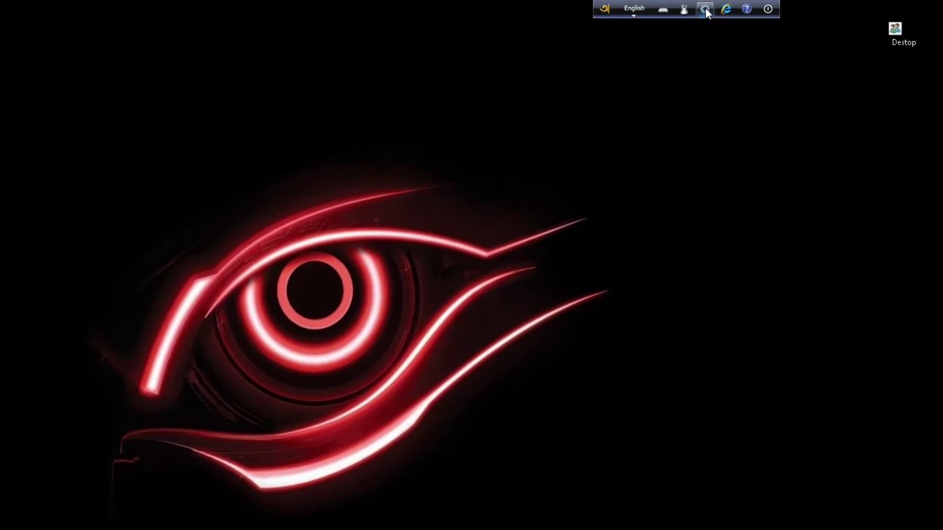
# Step: Paste the copied sentence into Avro's Unicode to Bijoy text converter and convert it to Bijoy encoding
pyautogui.click(705, 8)
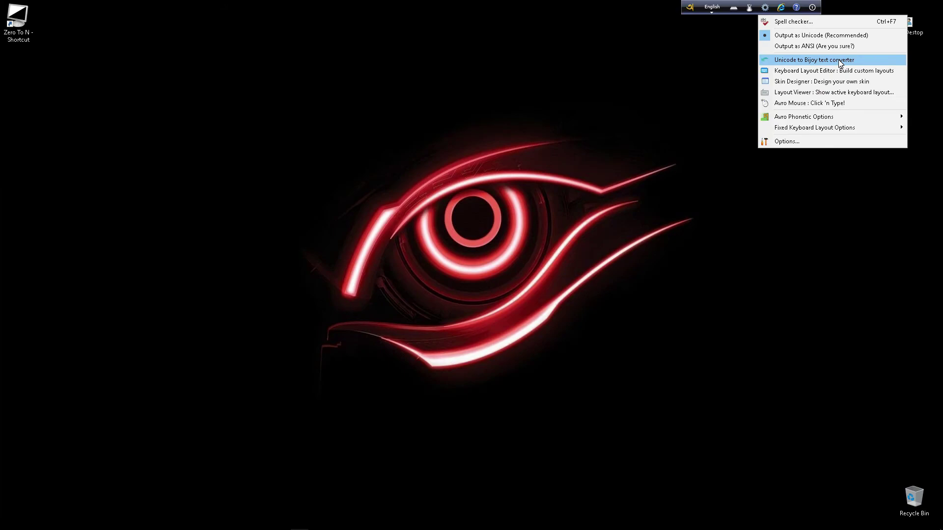
pyautogui.click(751, 107)
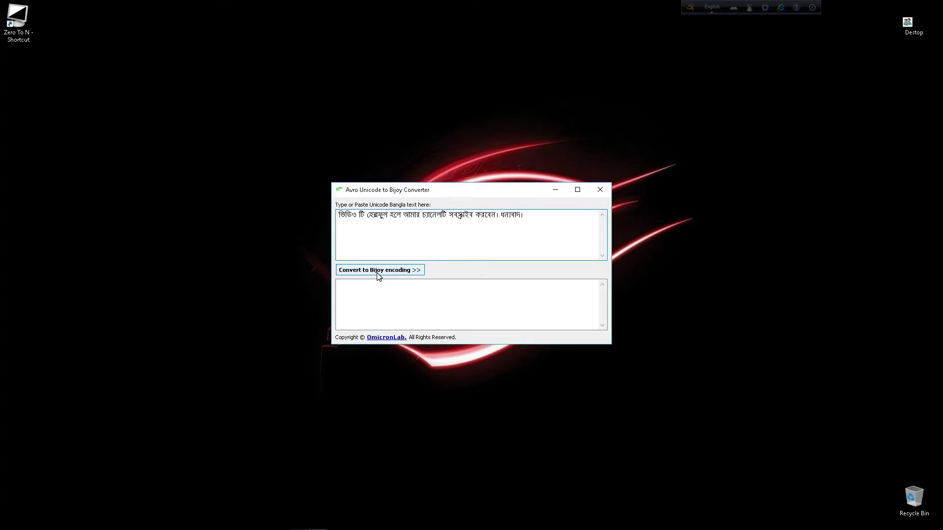
pyautogui.rightClick(583, 290)
pyautogui.click(549, 305)
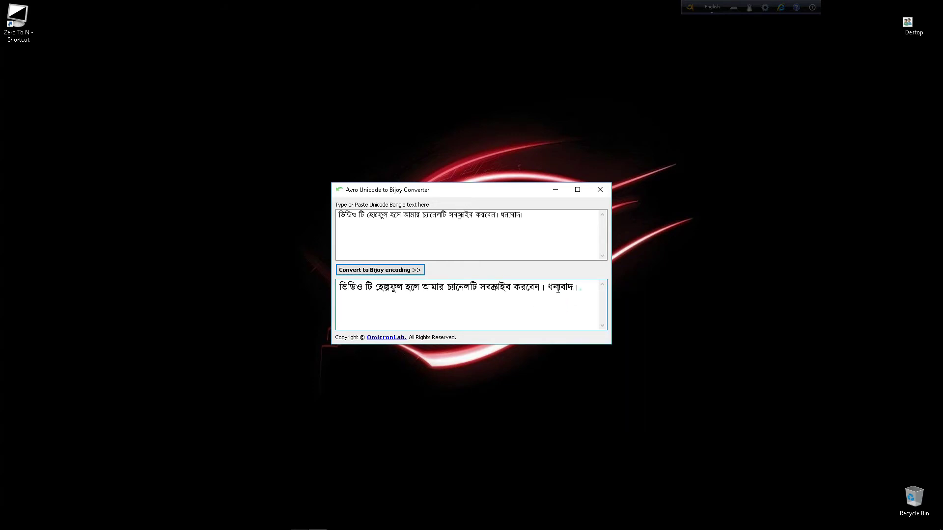
# Step: Copy the whole Bijoy-encoded sentence from the converter's output and minimize the converter
pyautogui.rightClick(368, 289)
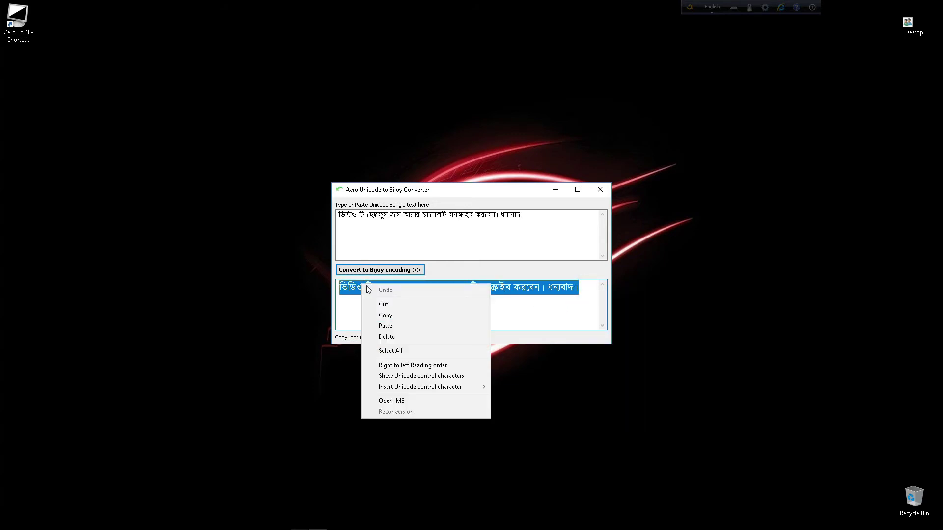
pyautogui.click(385, 314)
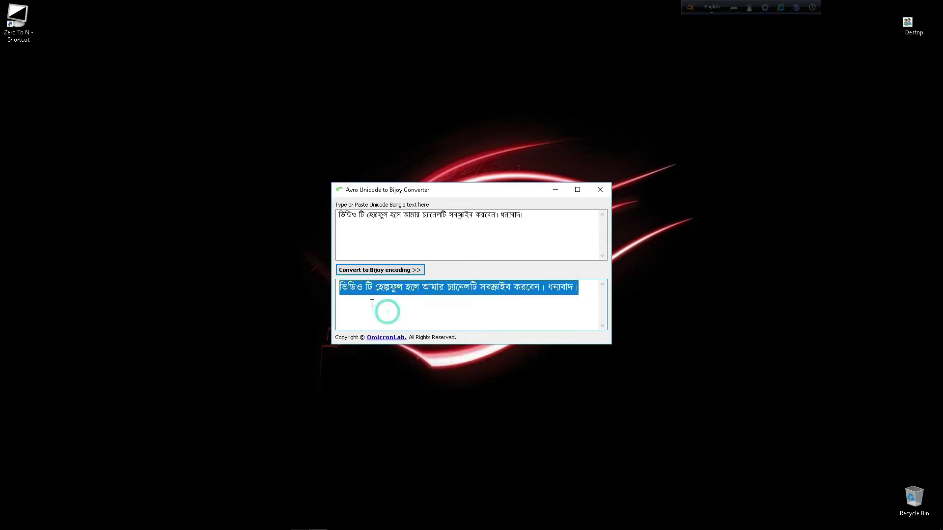
pyautogui.rightClick(516, 290)
pyautogui.click(542, 321)
pyautogui.click(555, 190)
# Step: Switch back to Filmora and paste the Bijoy-encoded sentence as the lower third's text
pyautogui.moveTo(209, 523)
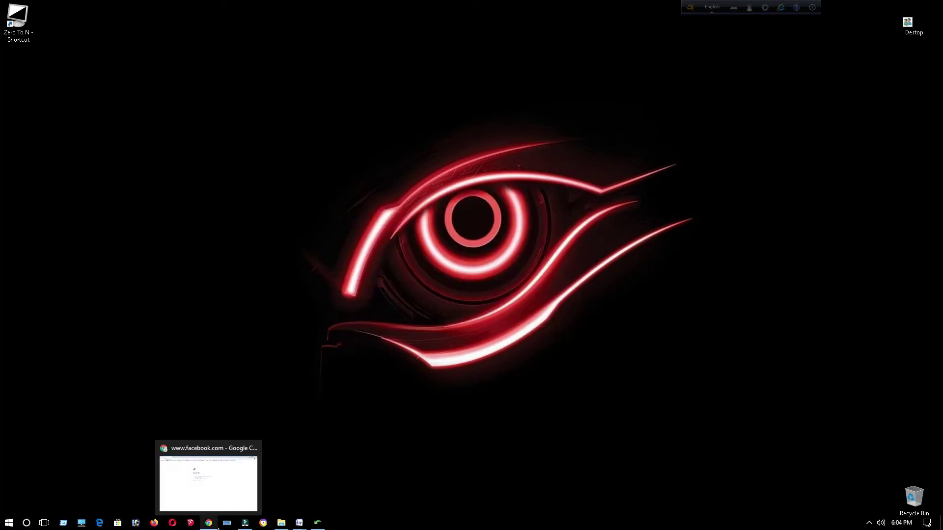
pyautogui.click(245, 522)
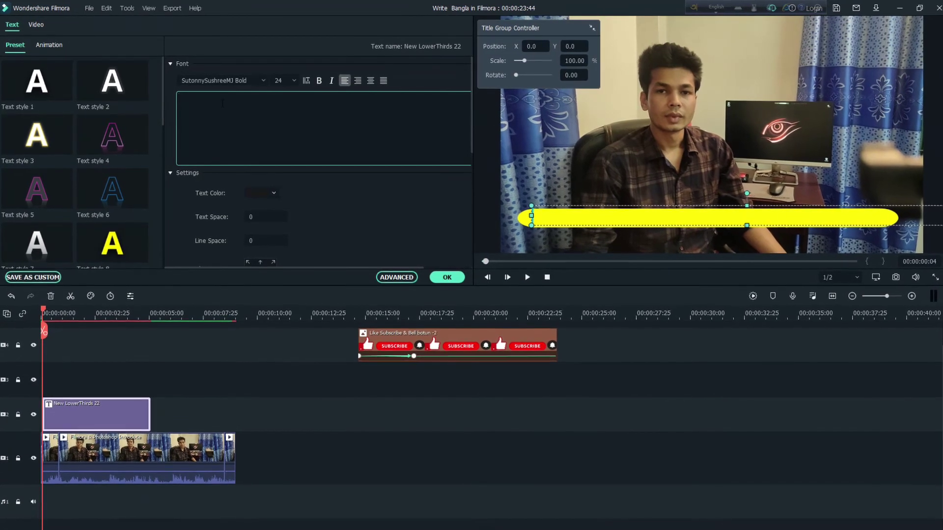
pyautogui.click(222, 102)
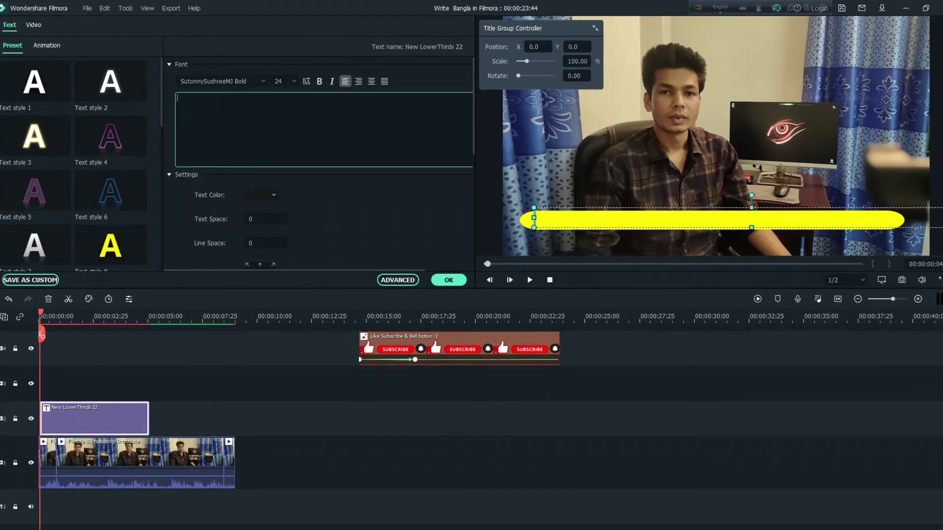
pyautogui.hotkey('ctrl', 'v')
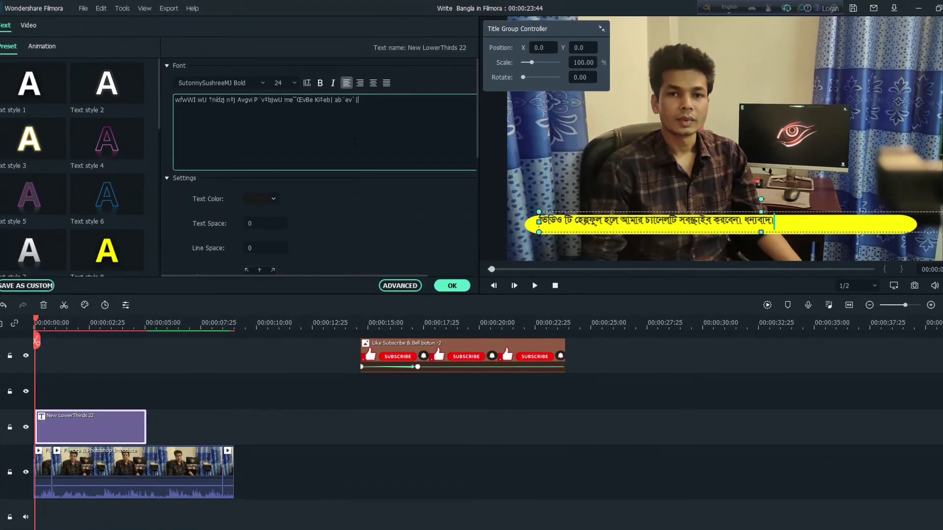
# Step: Shift the pasted Bangla text slightly to the right within the yellow bar and undo the unwanted adjustment
pyautogui.click(828, 224)
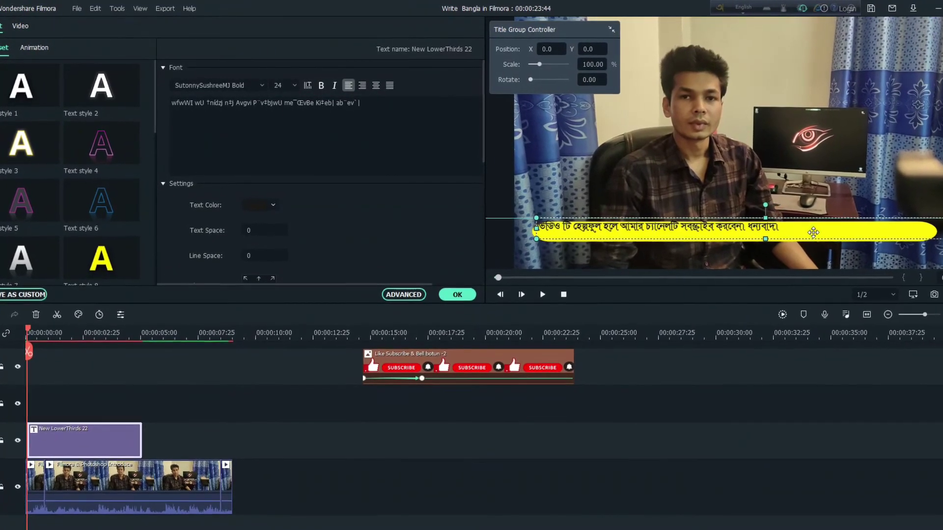
pyautogui.moveTo(768, 234); pyautogui.dragTo(839, 237)
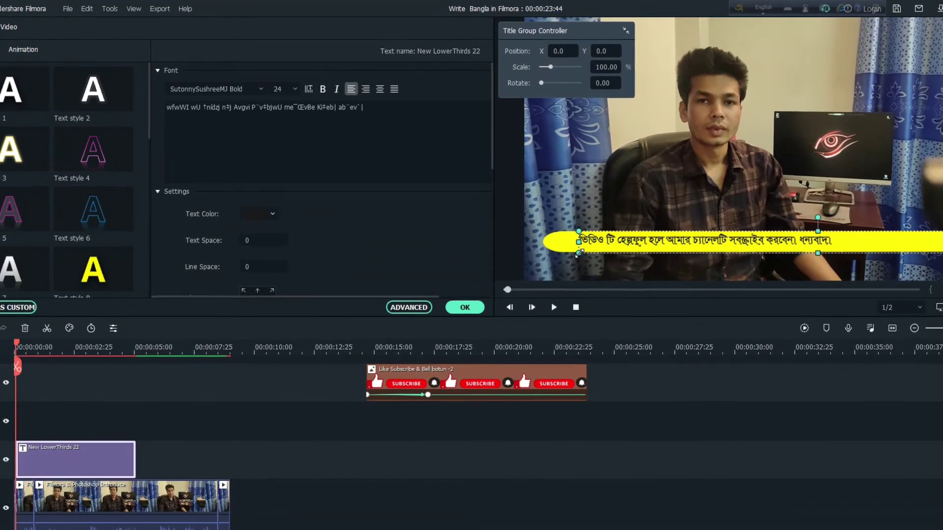
pyautogui.moveTo(648, 241); pyautogui.dragTo(585, 254)
pyautogui.hotkey('ctrl', 'z')
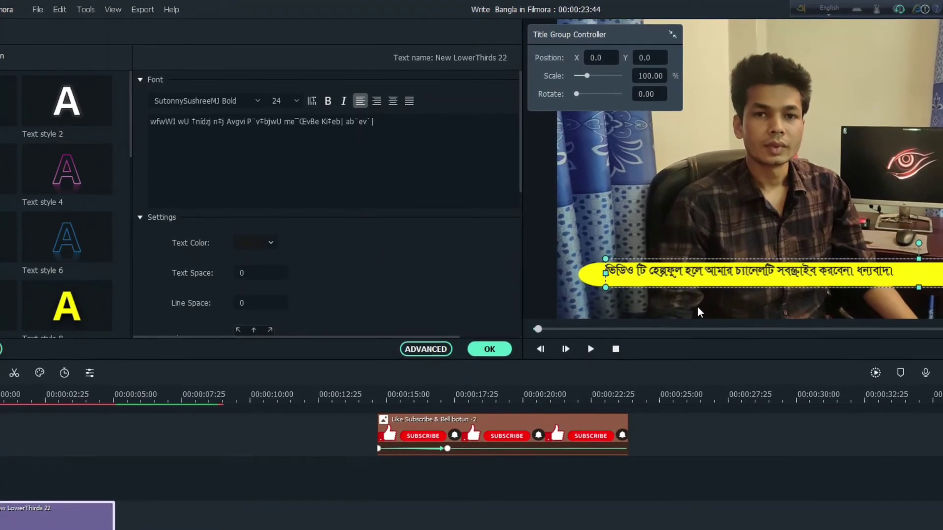
# Step: Set the Bangla text's font size to 28 and its font to SutonnySushreeMJ Bold Italic
pyautogui.click(296, 101)
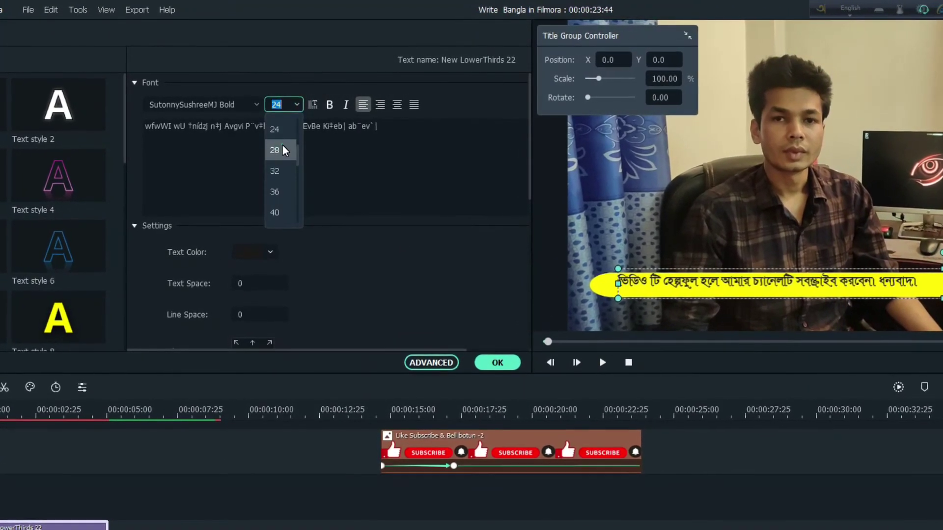
pyautogui.click(276, 147)
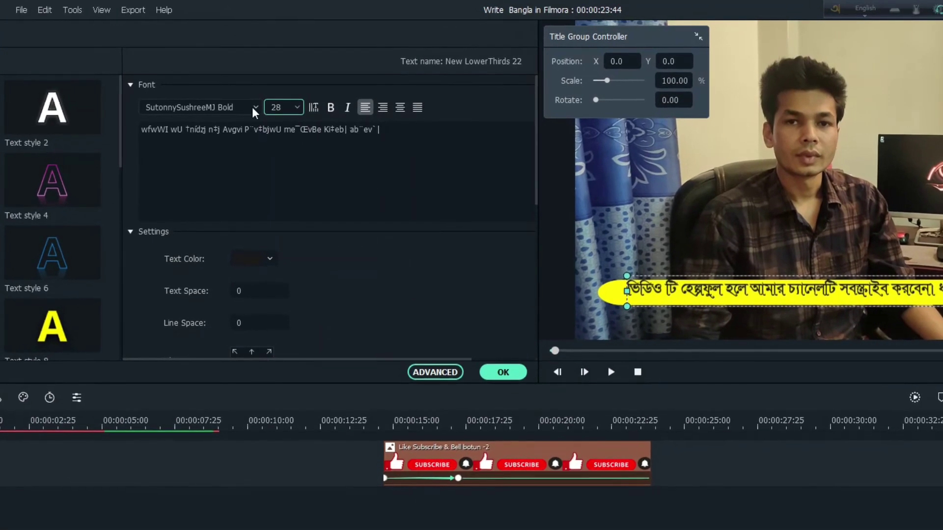
pyautogui.click(255, 106)
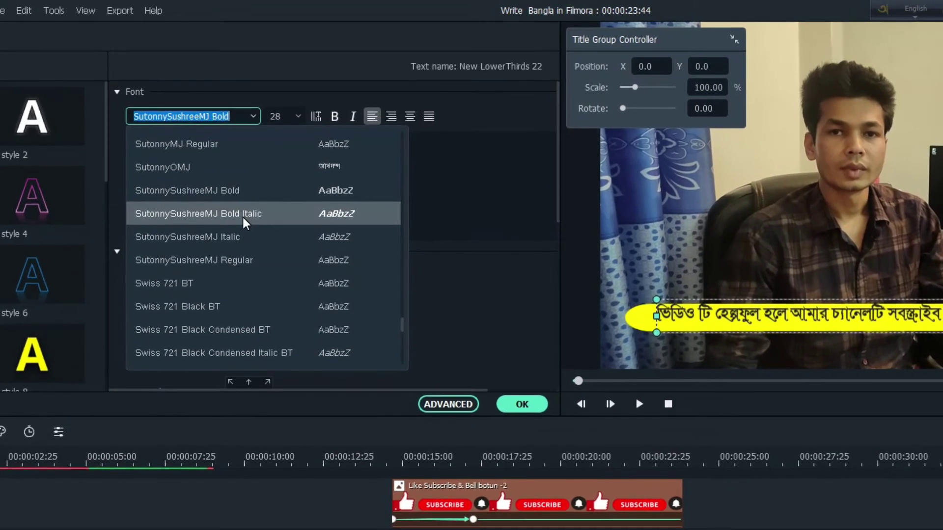
pyautogui.click(244, 212)
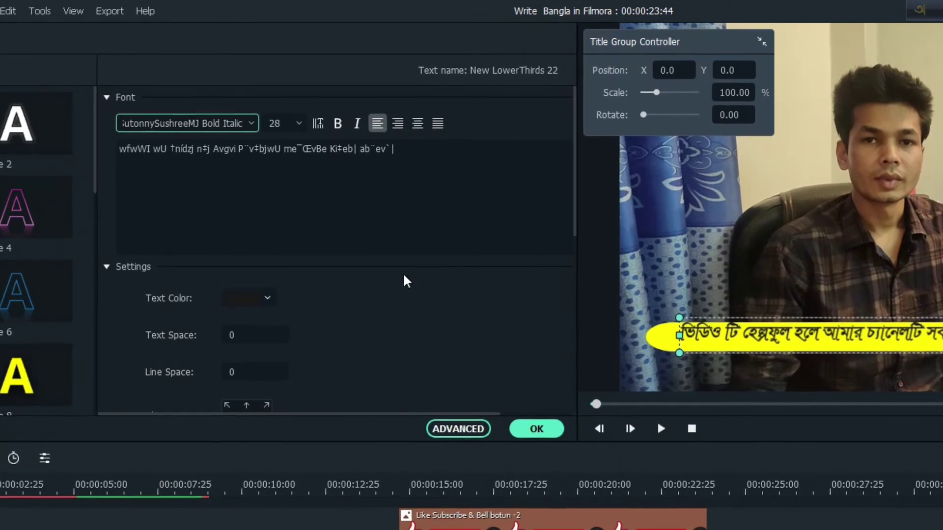
# Step: Apply the title edits and play the timeline past the end of the lower third to preview it
pyautogui.click(548, 450)
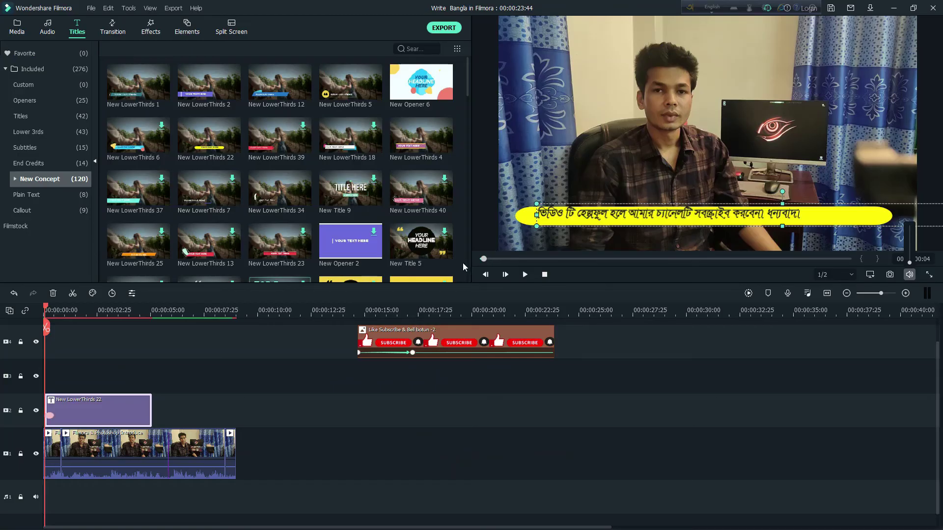
pyautogui.click(525, 274)
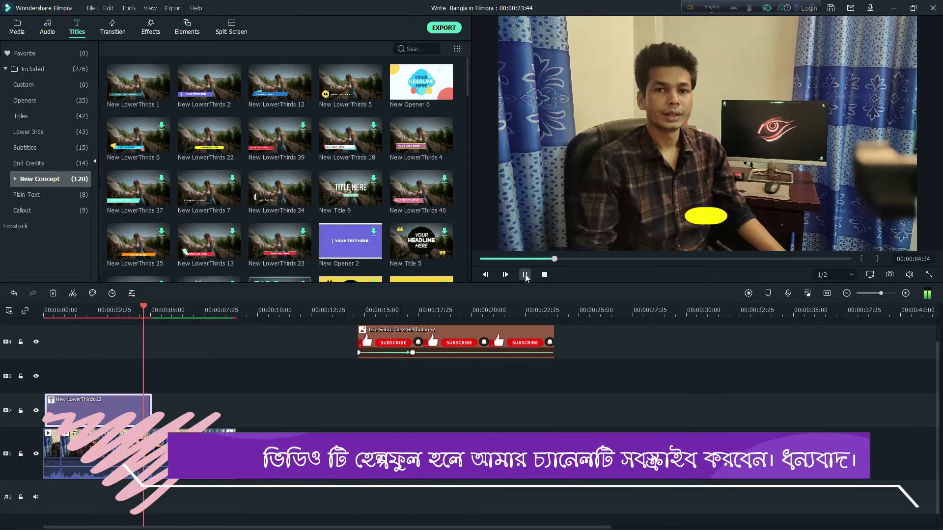
pyautogui.click(525, 274)
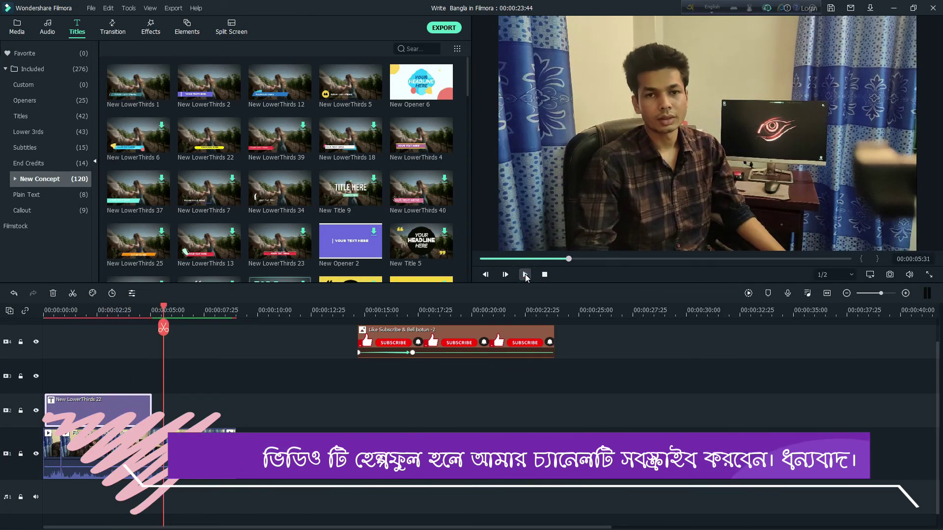